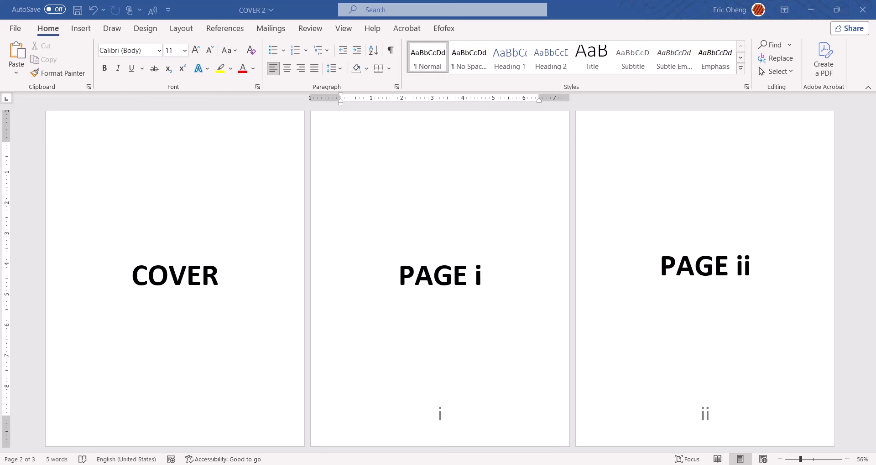
# Step: Insert centred page numbers in the footer of every page
pyautogui.moveTo(169, 385)
pyautogui.mouseDown()
pyautogui.moveTo(155, 388)
pyautogui.moveTo(194, 425)
pyautogui.moveTo(162, 386)
pyautogui.mouseUp()
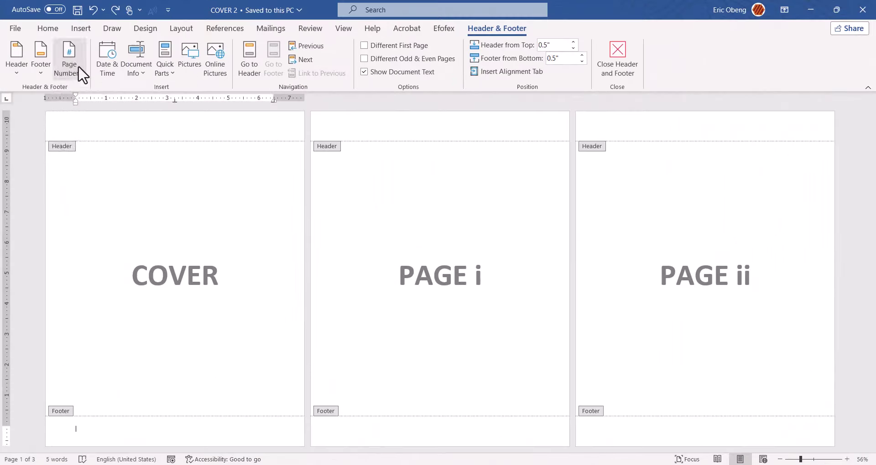
pyautogui.click(75, 68)
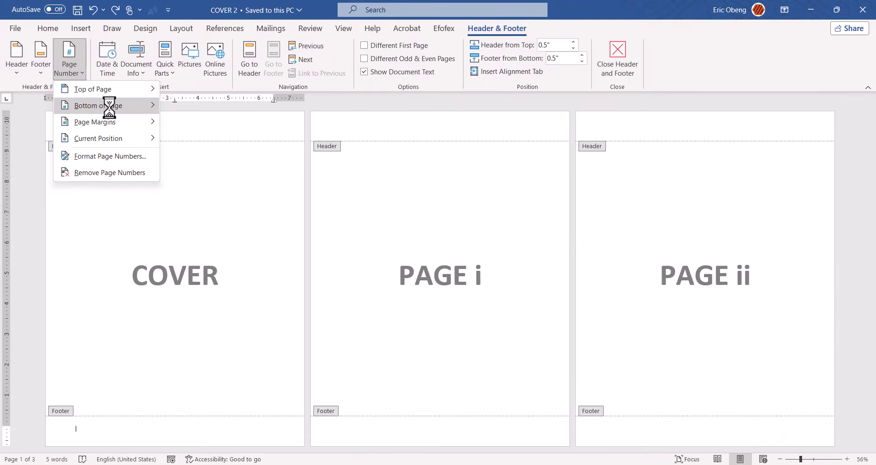
pyautogui.moveTo(109, 104)
pyautogui.click(292, 214)
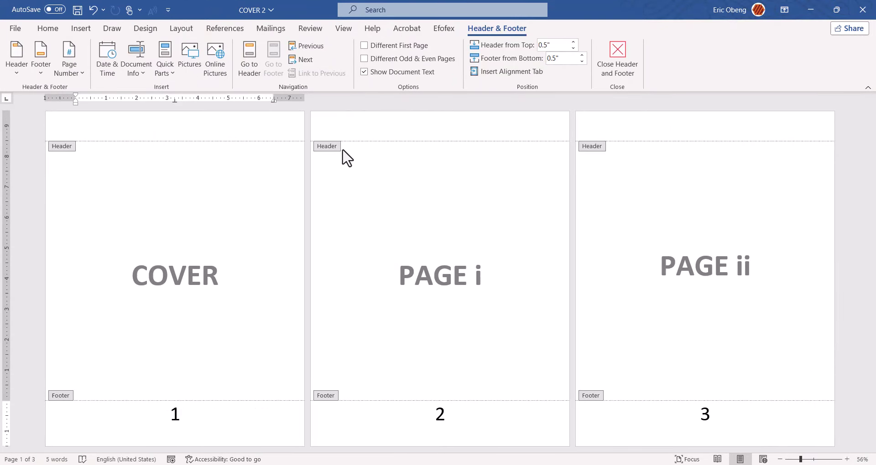
# Step: Give the cover a different first-page header and footer, and start the page numbering at 0
pyautogui.click(364, 46)
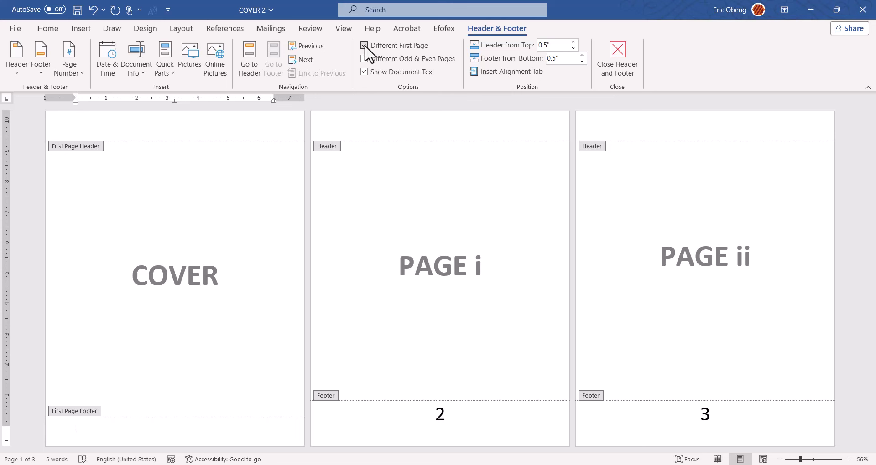
pyautogui.click(75, 72)
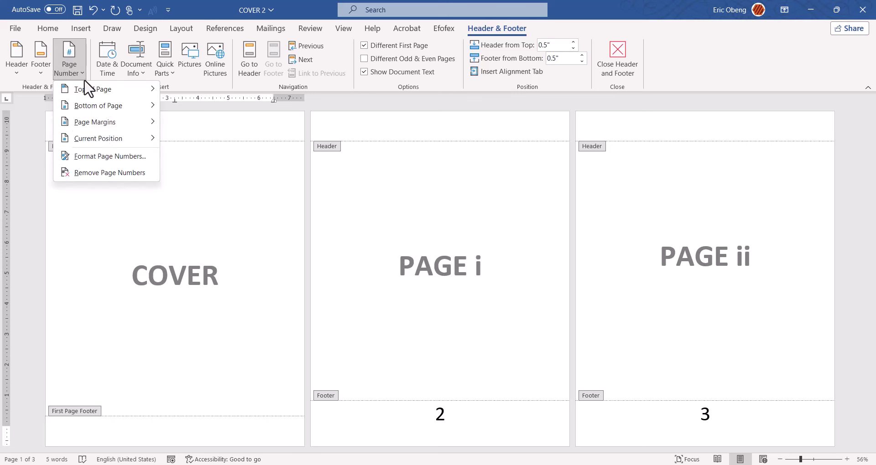
pyautogui.click(111, 160)
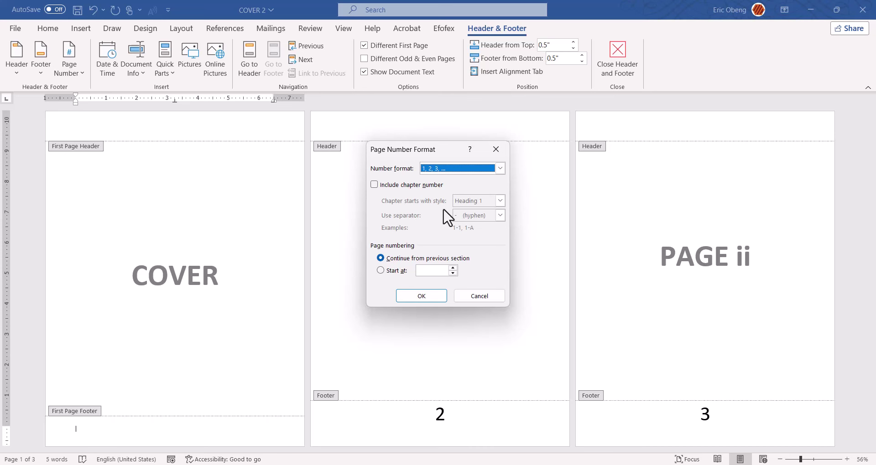
pyautogui.click(453, 273)
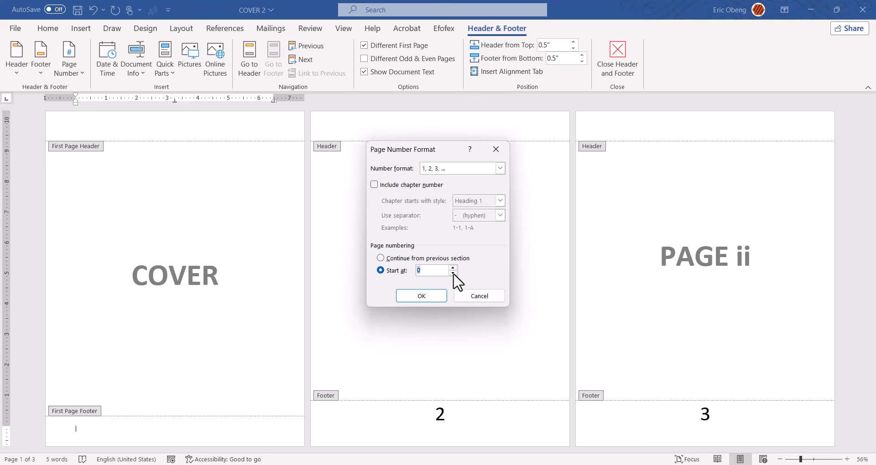
pyautogui.click(421, 296)
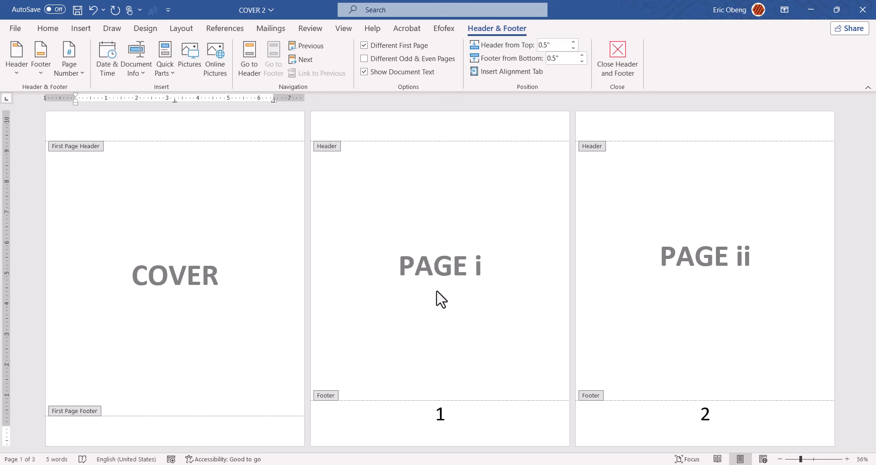
# Step: Try to switch the page numbers to the i, ii, iii format, with numbering starting at i
pyautogui.click(68, 71)
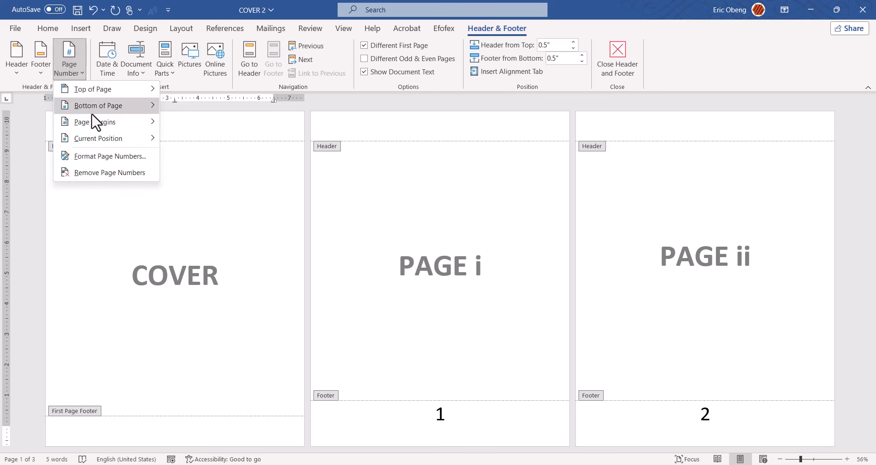
pyautogui.click(122, 157)
pyautogui.click(500, 168)
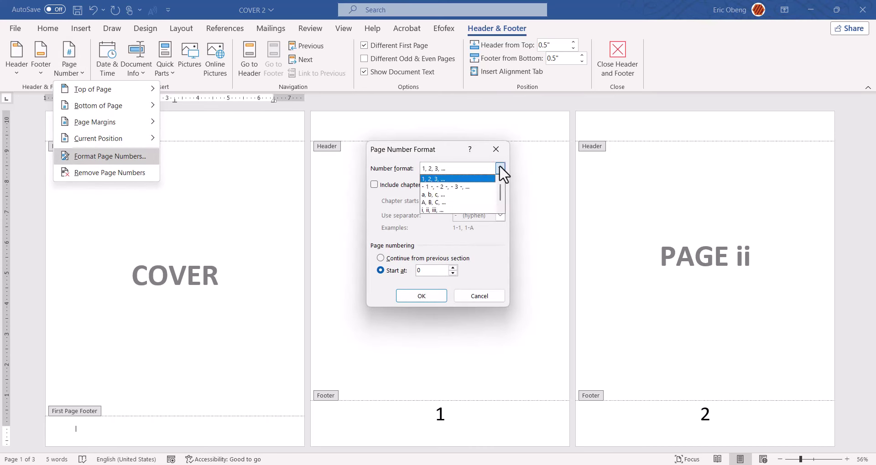
pyautogui.click(461, 209)
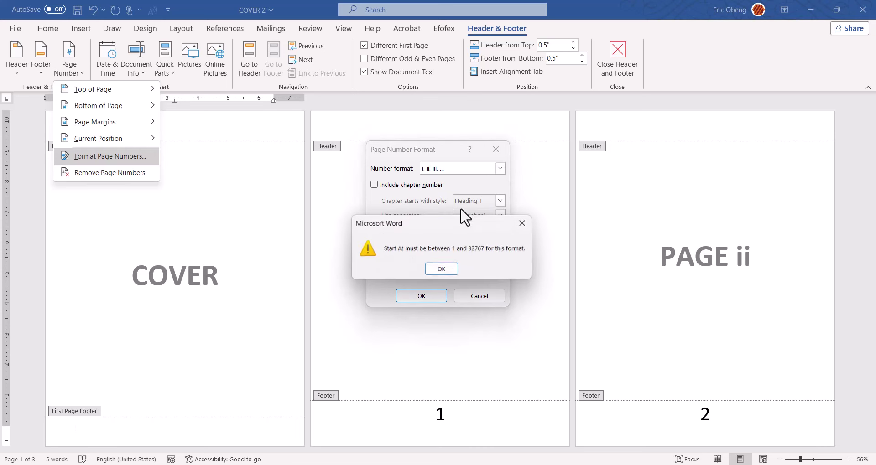
pyautogui.click(442, 269)
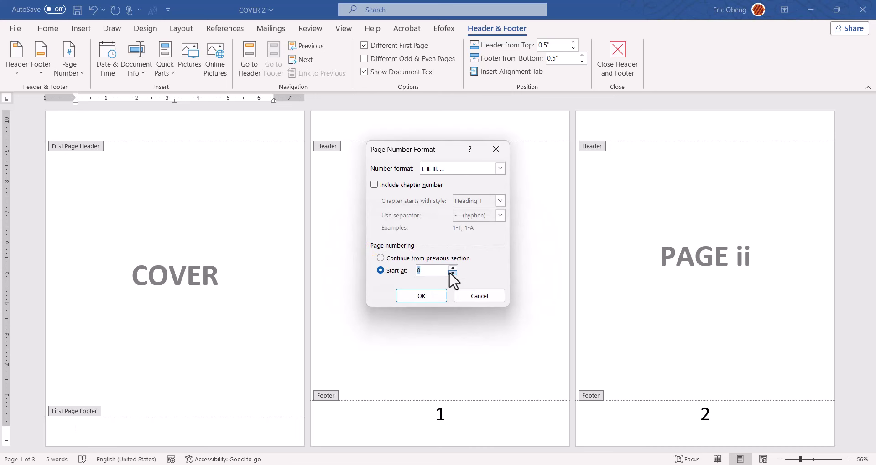
pyautogui.click(452, 267)
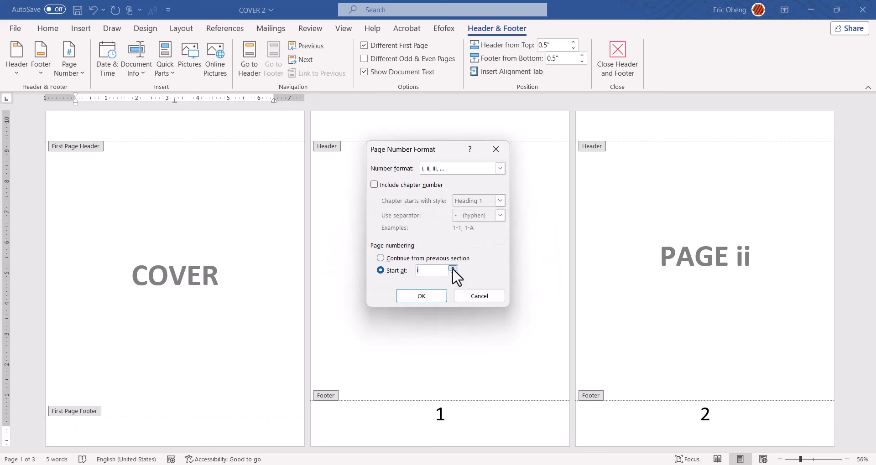
pyautogui.click(431, 296)
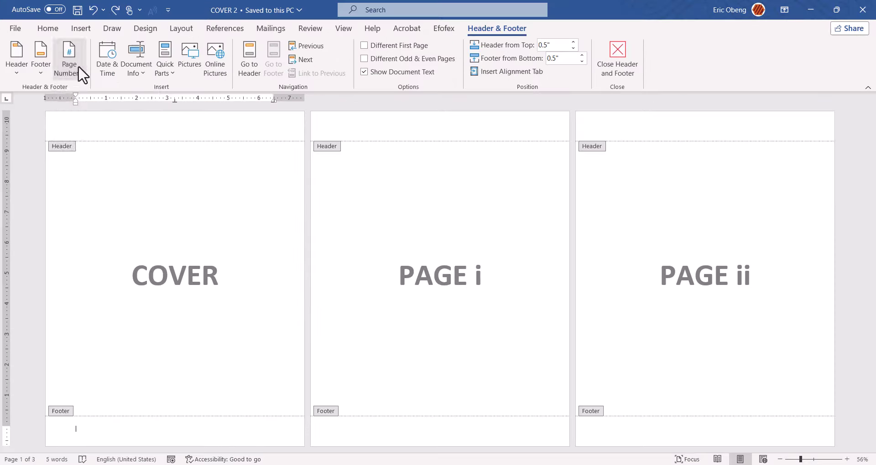
# Step: Insert centred page numbers at the bottom of all pages and return to the body of page i
pyautogui.click(75, 70)
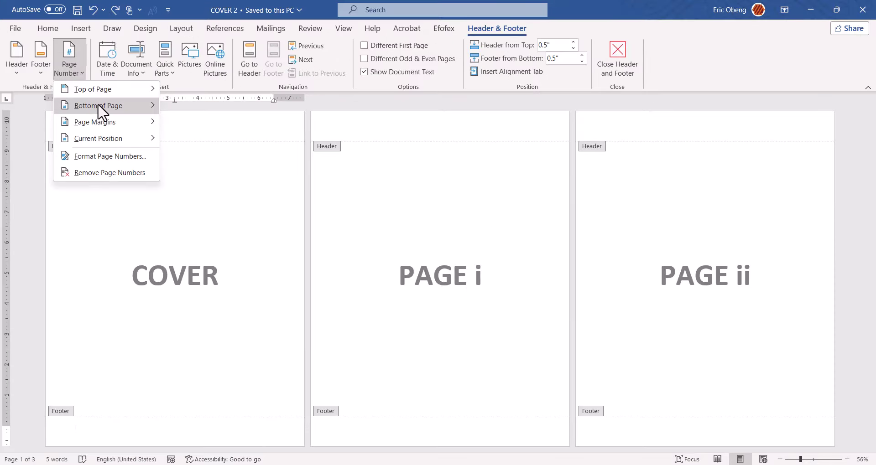
pyautogui.click(291, 238)
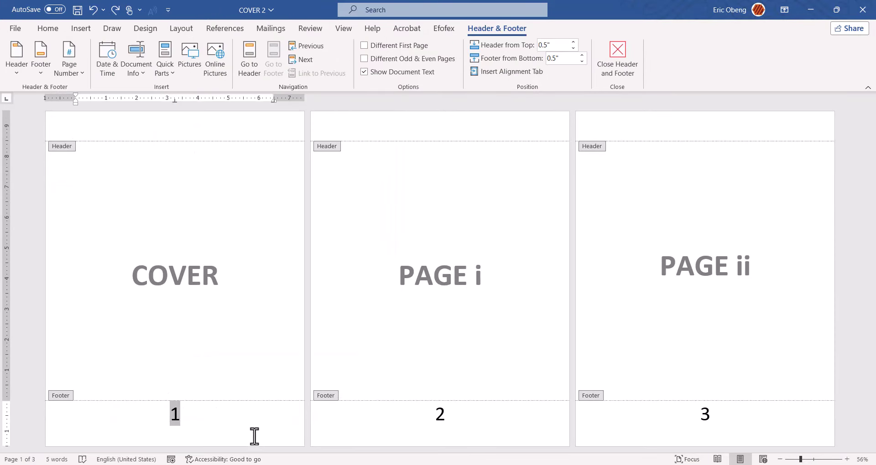
pyautogui.doubleClick(352, 205)
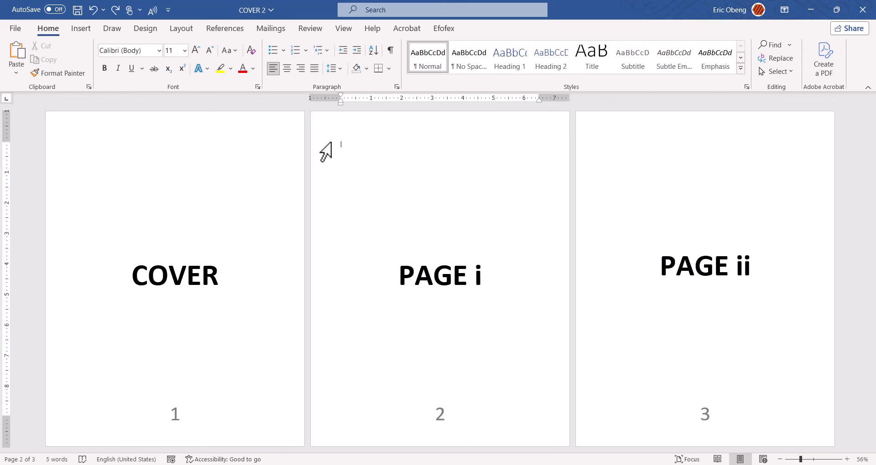
# Step: Insert a Next Page section break at the start of page i and open the cover's footer for editing
pyautogui.click(184, 32)
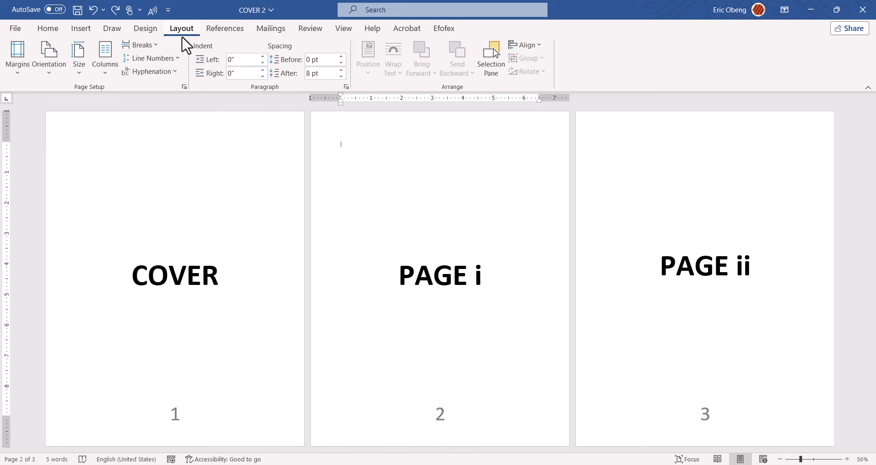
pyautogui.click(155, 45)
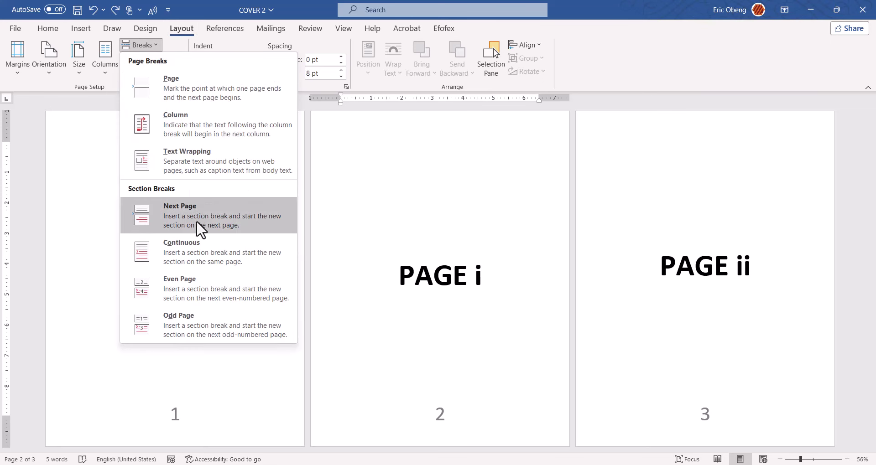
pyautogui.click(197, 232)
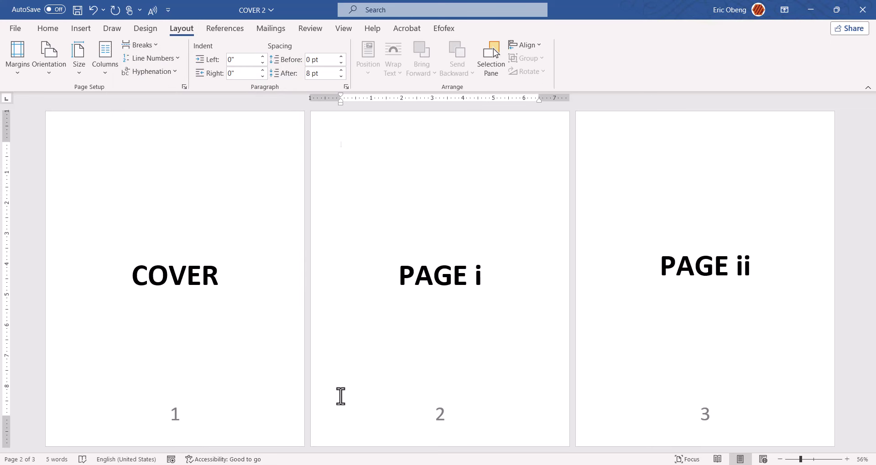
pyautogui.doubleClick(245, 443)
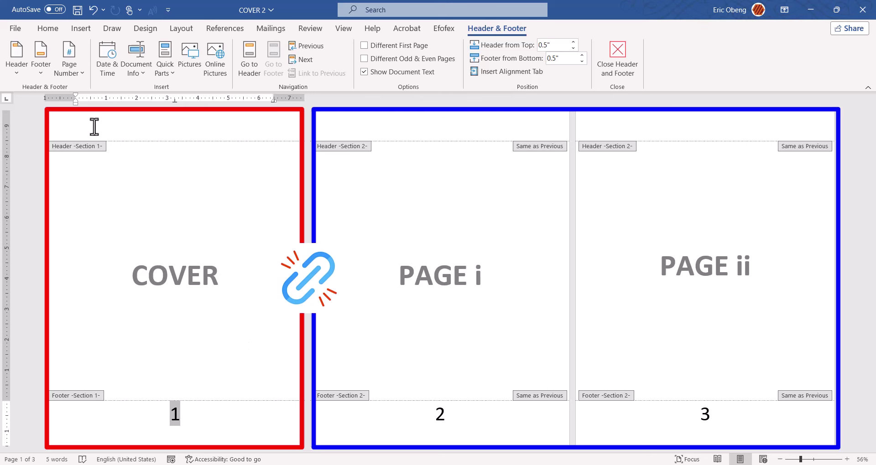
# Step: Try removing the page number from the cover's footer while the sections are linked, and undo the removal
pyautogui.click(83, 75)
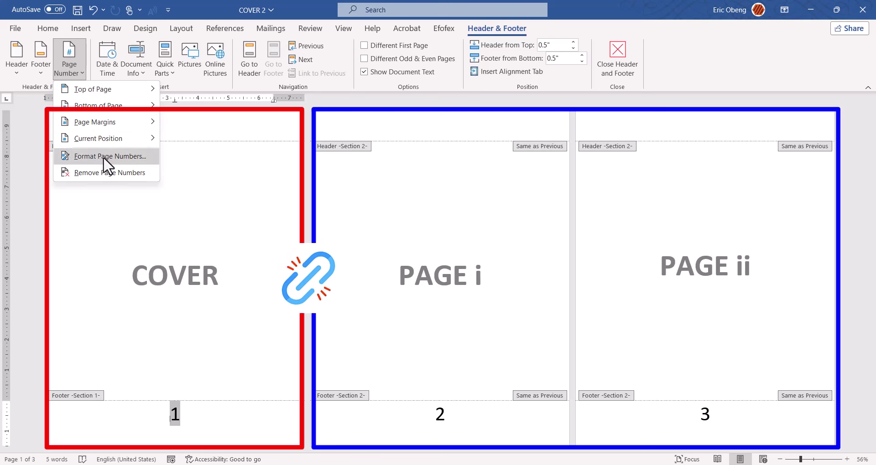
pyautogui.click(102, 173)
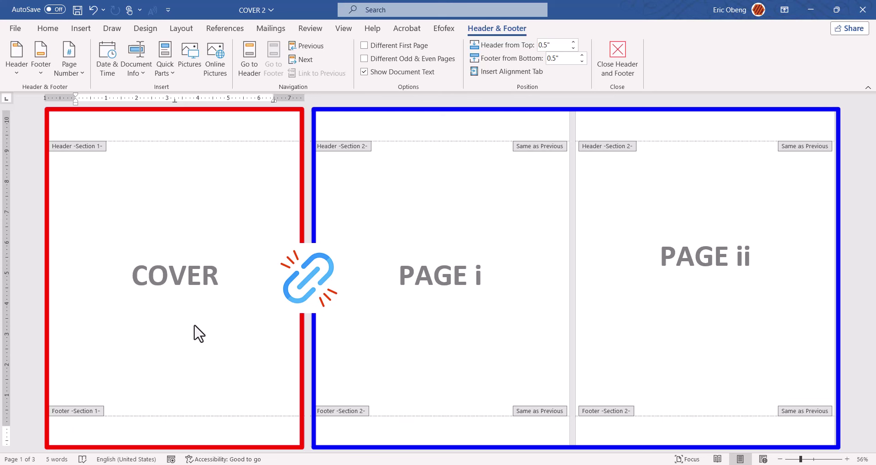
pyautogui.click(93, 9)
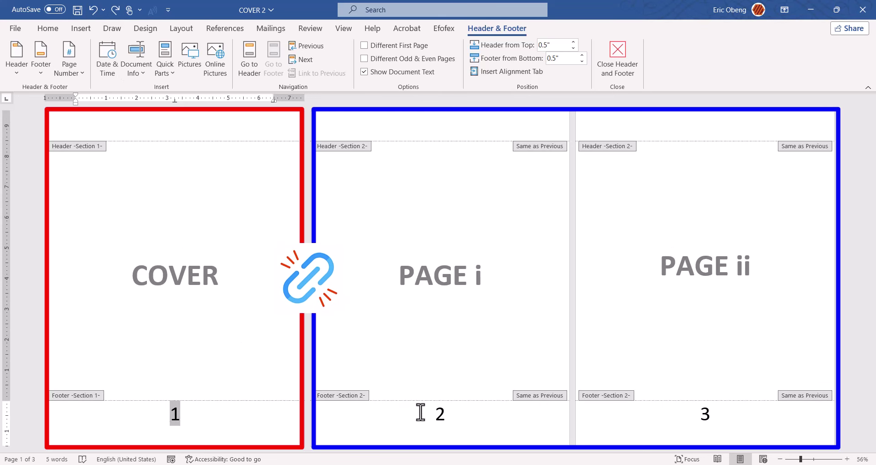
# Step: Unlink the section 2 footer from the previous section and remove the page number from the cover's footer
pyautogui.click(439, 414)
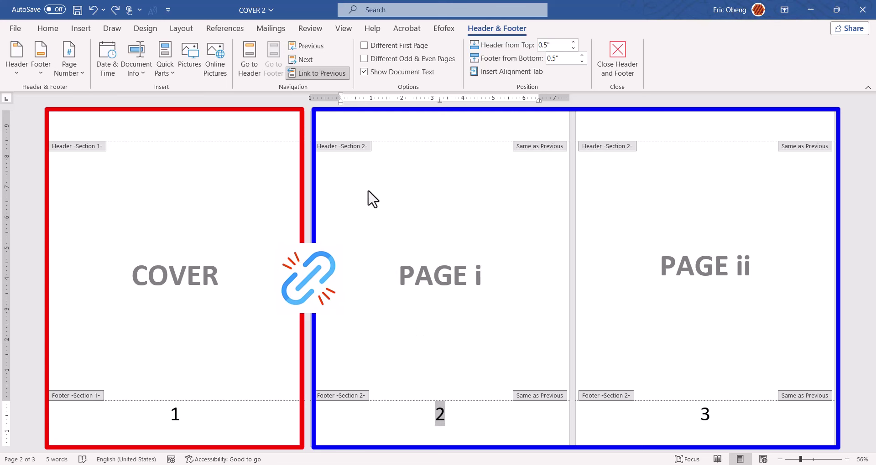
pyautogui.click(326, 74)
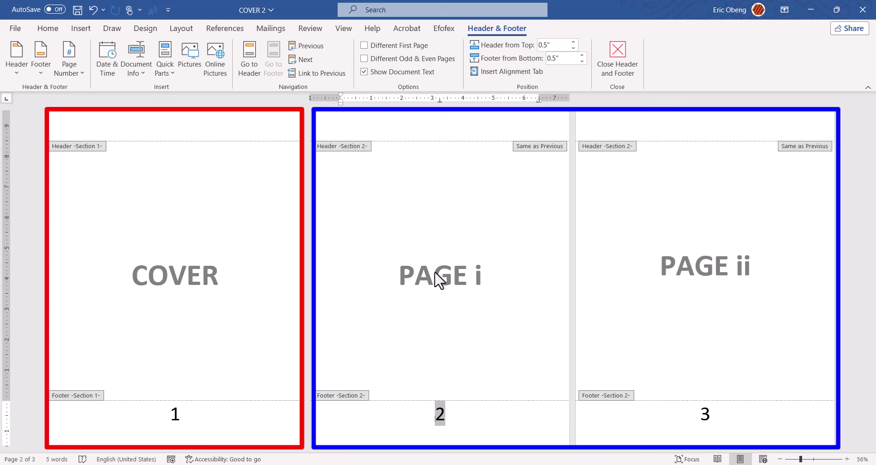
pyautogui.click(193, 412)
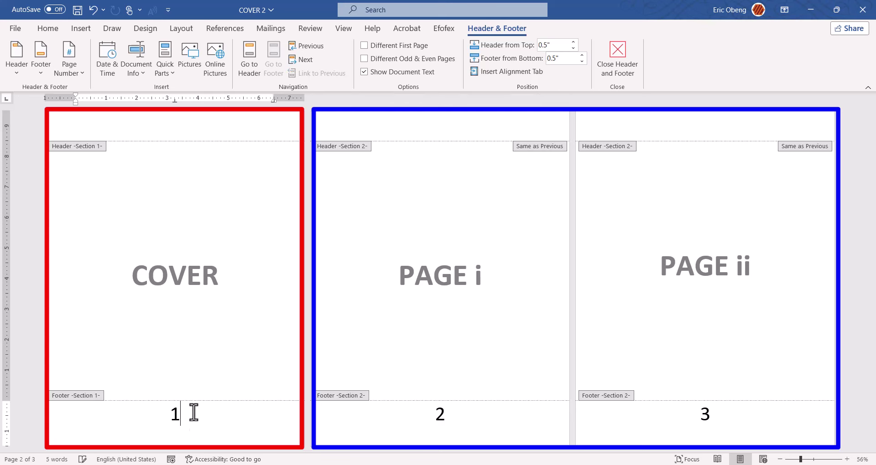
pyautogui.click(68, 64)
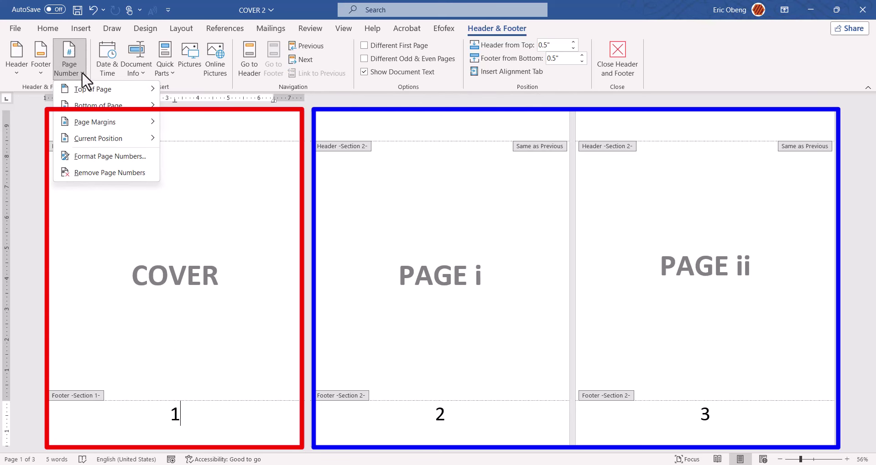
pyautogui.click(109, 175)
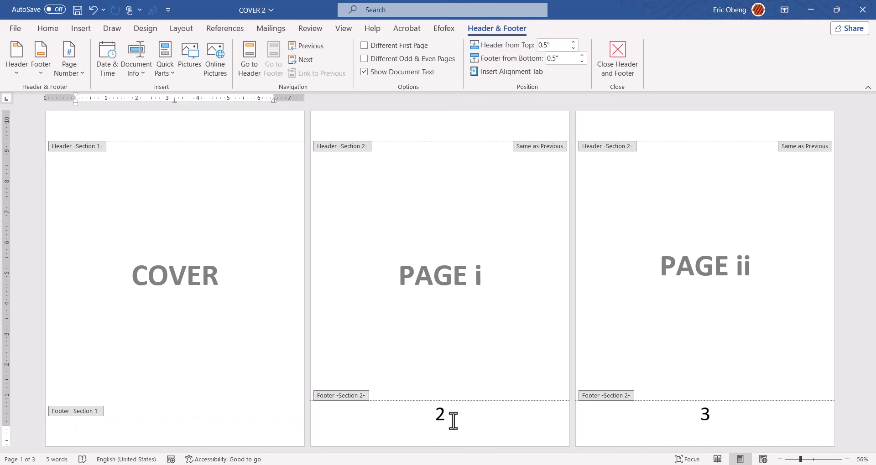
# Step: Format the section 2 page numbers as i, ii, iii starting at i, and close the footer
pyautogui.moveTo(453, 420)
pyautogui.mouseDown()
pyautogui.moveTo(437, 426)
pyautogui.moveTo(441, 416)
pyautogui.mouseUp()
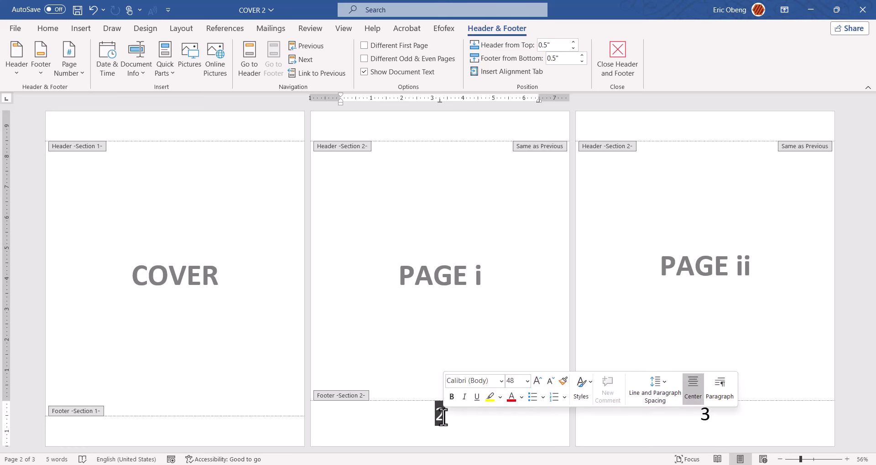
pyautogui.rightClick(442, 416)
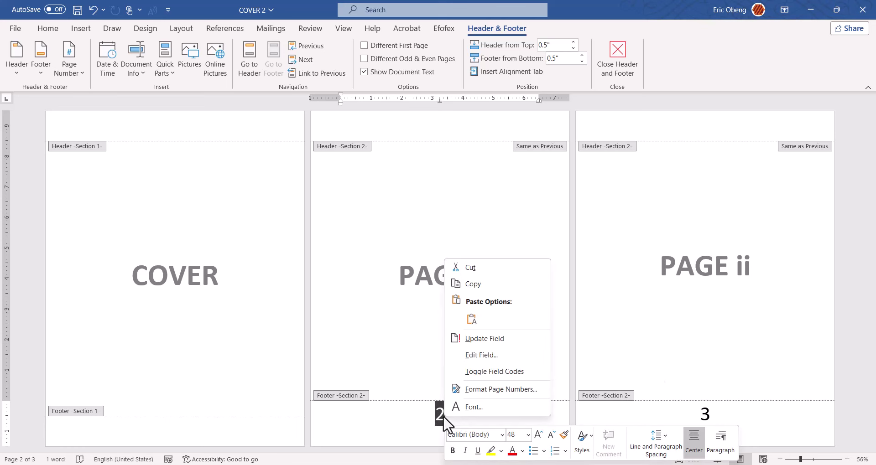
pyautogui.click(478, 390)
pyautogui.click(499, 169)
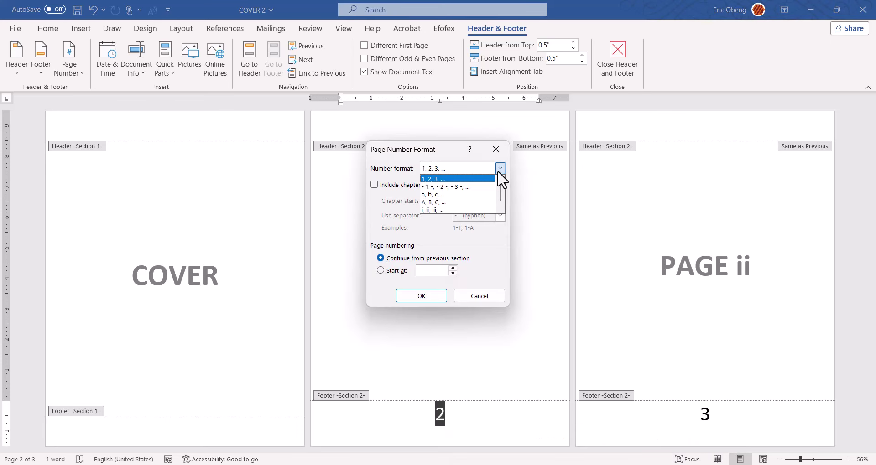
pyautogui.click(445, 210)
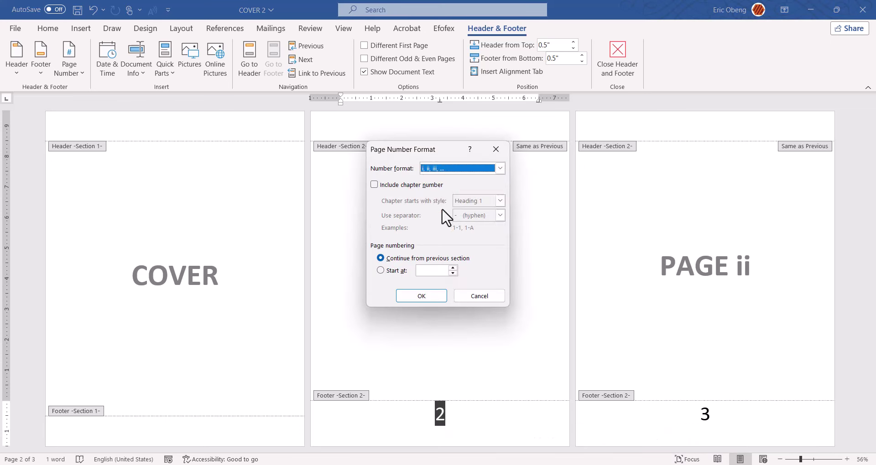
pyautogui.click(452, 268)
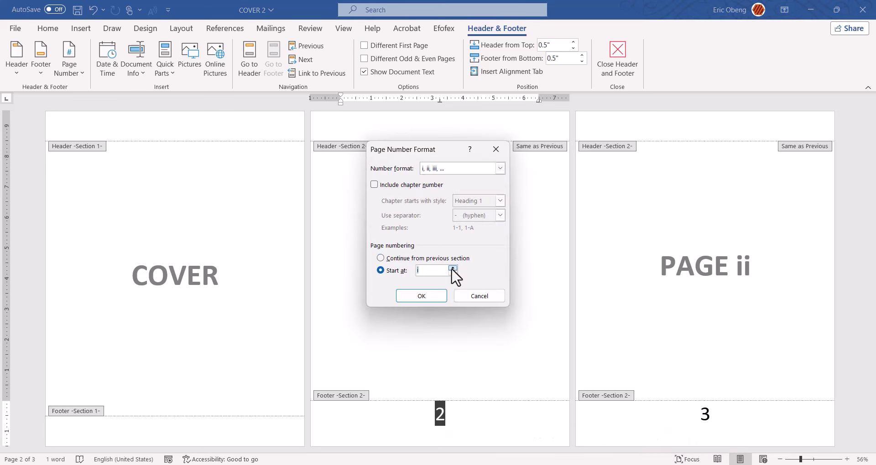
pyautogui.click(421, 296)
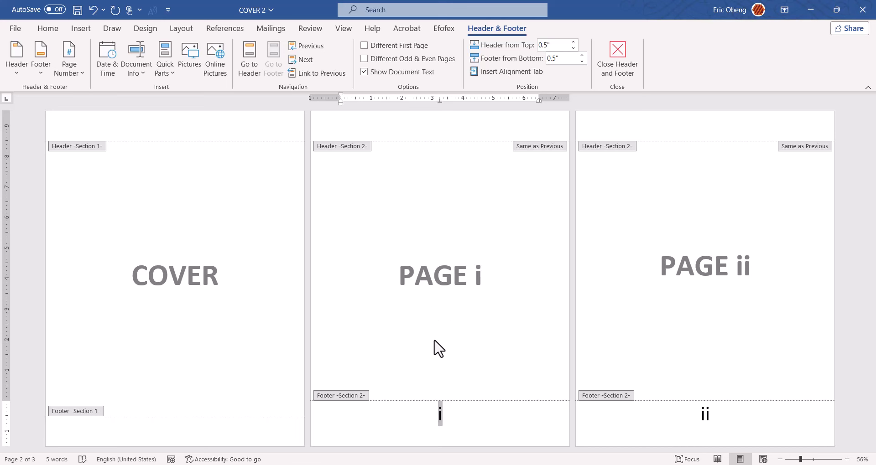
pyautogui.doubleClick(438, 338)
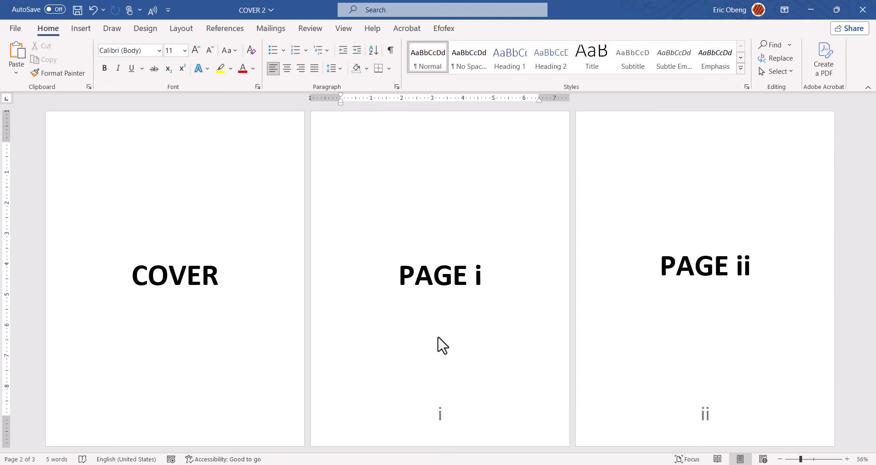